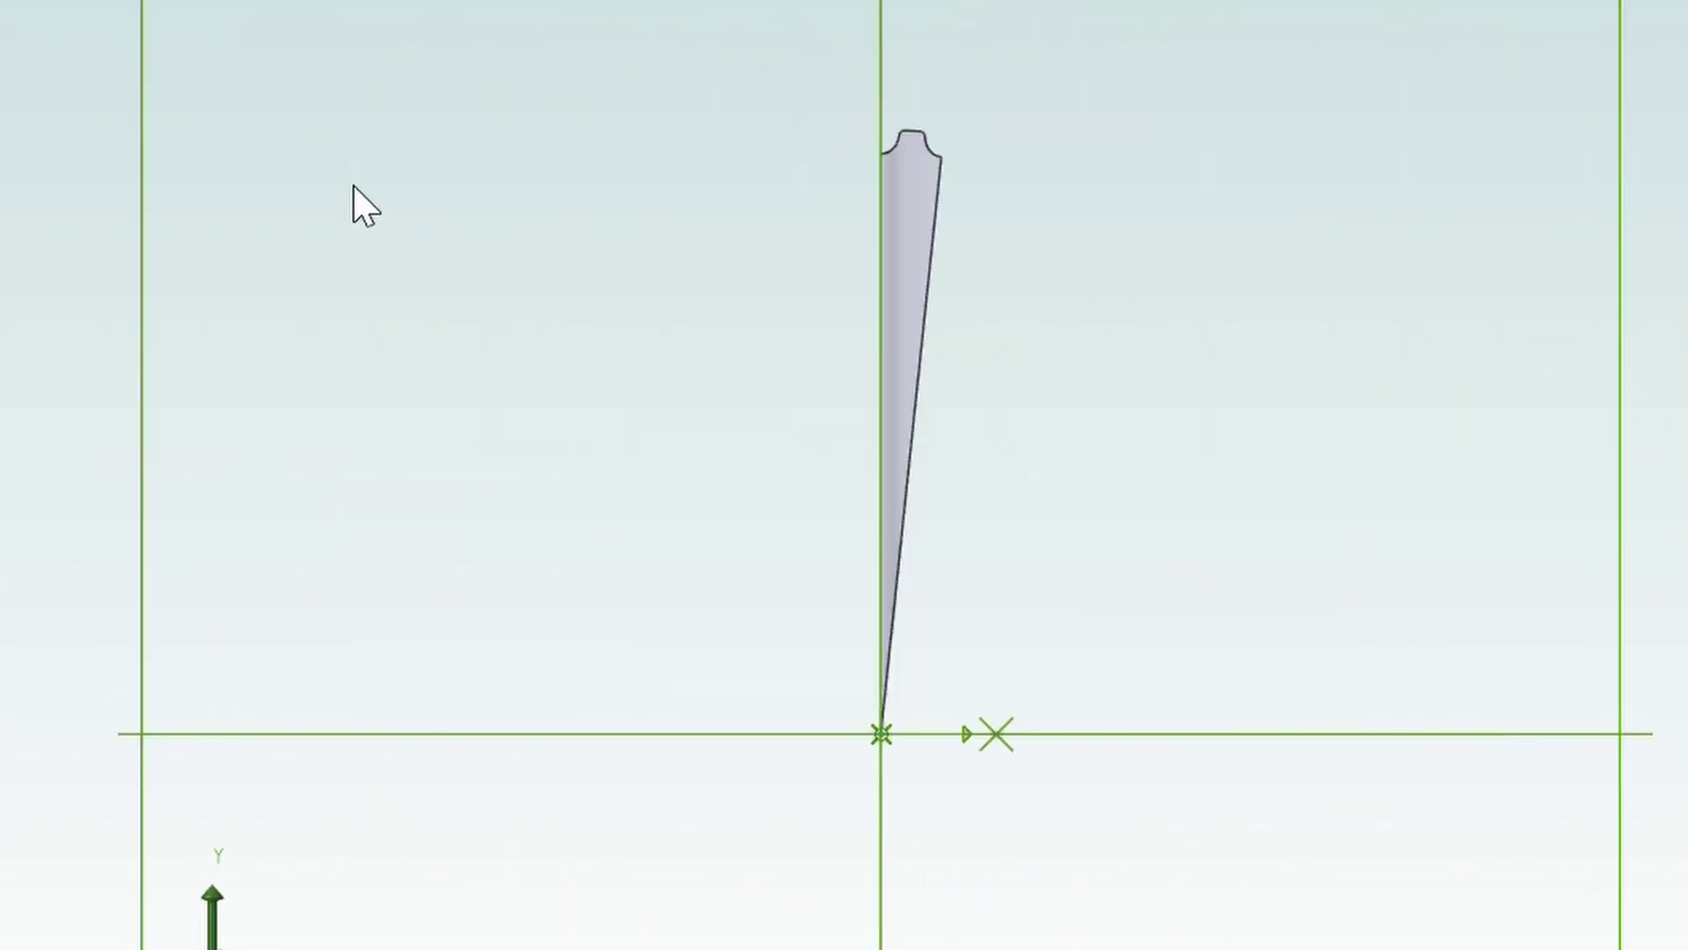
# Step: Orbit the view to inspect the extruded tooth wedge solid
pyautogui.moveTo(1438, 362)
pyautogui.mouseDown(button='middle')
pyautogui.moveTo(1349, 358)
pyautogui.moveTo(1386, 356)
pyautogui.mouseUp(button='middle')
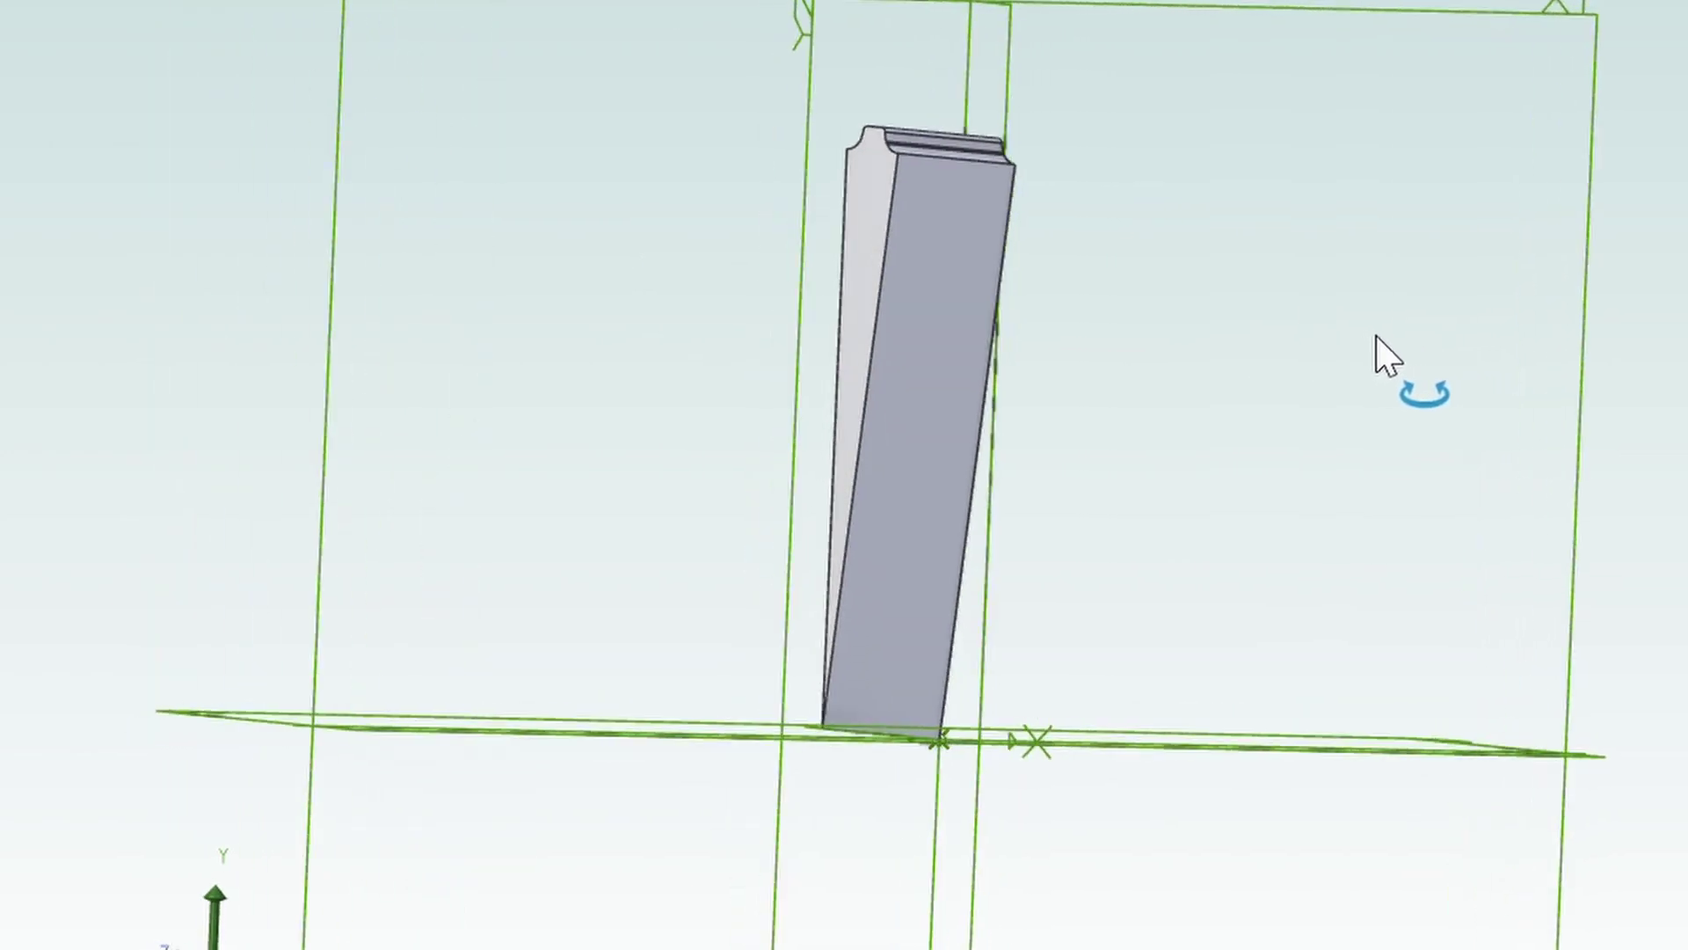